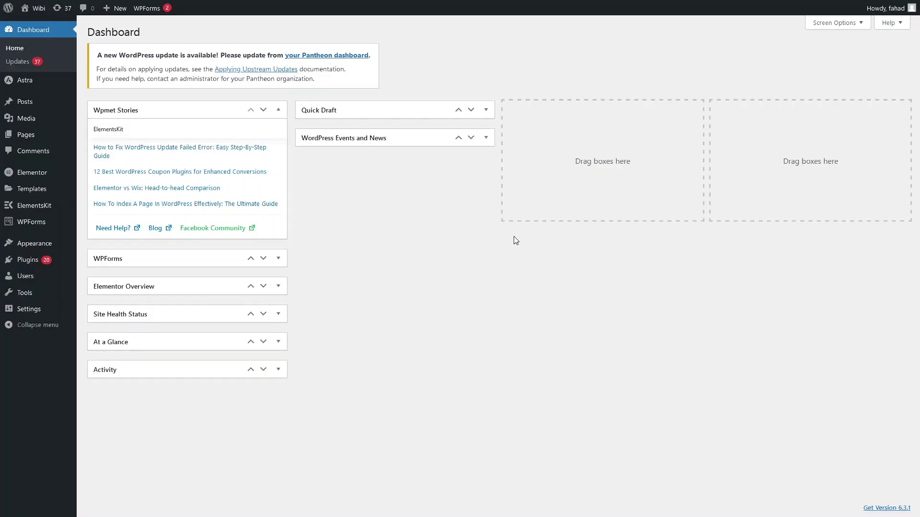
# Show the Astra theme details (version 4.1.6) from Appearance > Themes.
pyautogui.moveTo(45, 246)
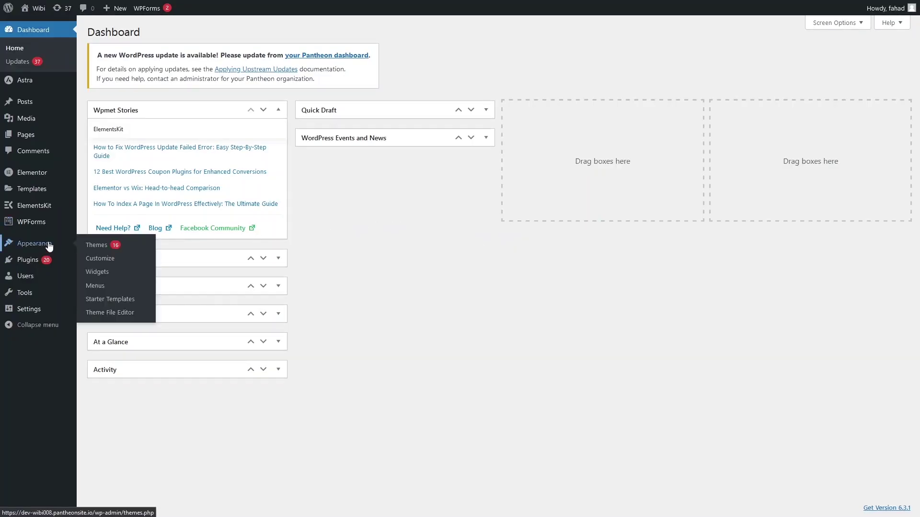
pyautogui.click(107, 249)
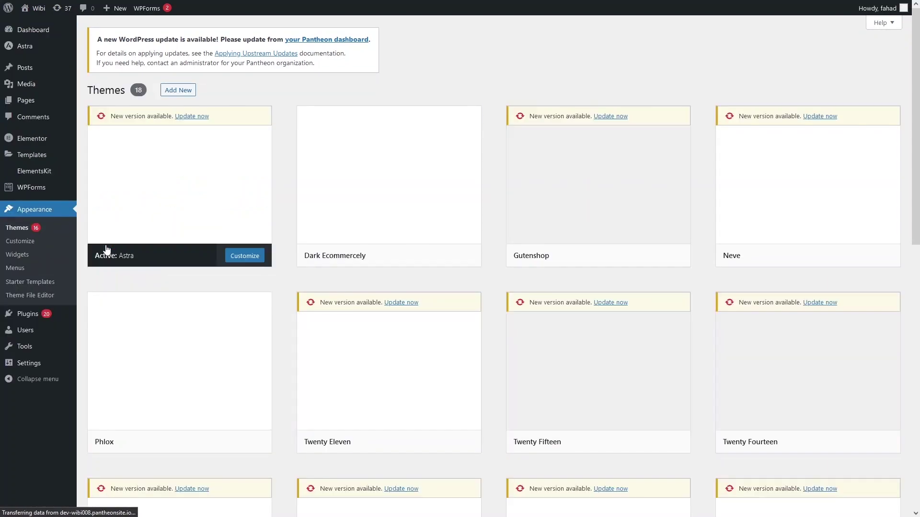
pyautogui.moveTo(209, 144)
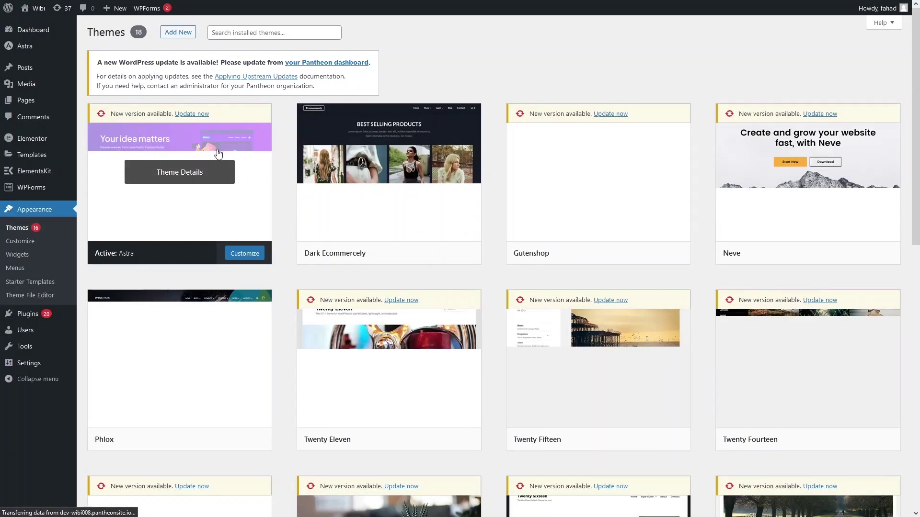
pyautogui.click(186, 174)
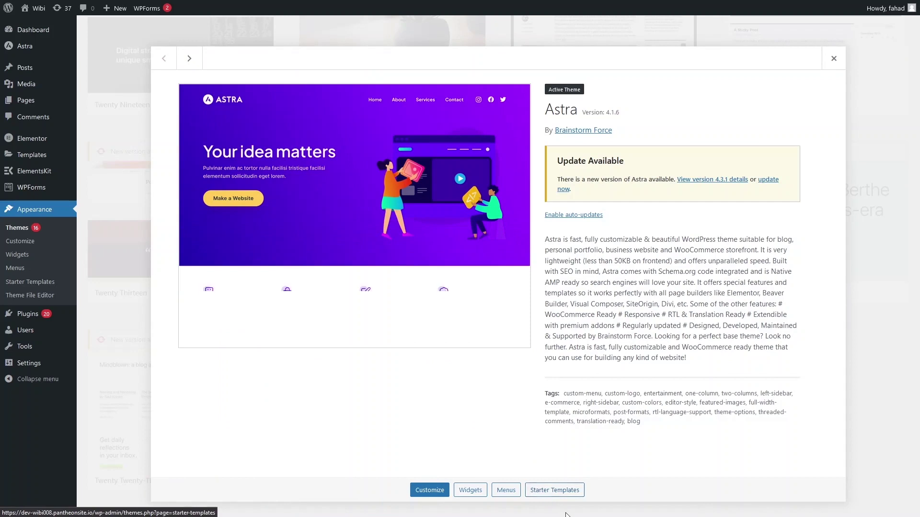
# Search the starter templates for 'school' and choose the School template.
pyautogui.click(568, 491)
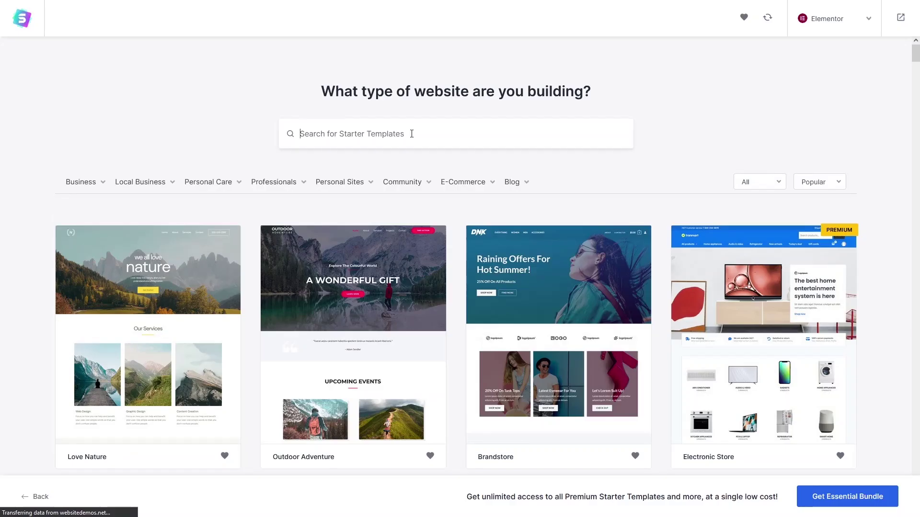
pyautogui.write('sc')
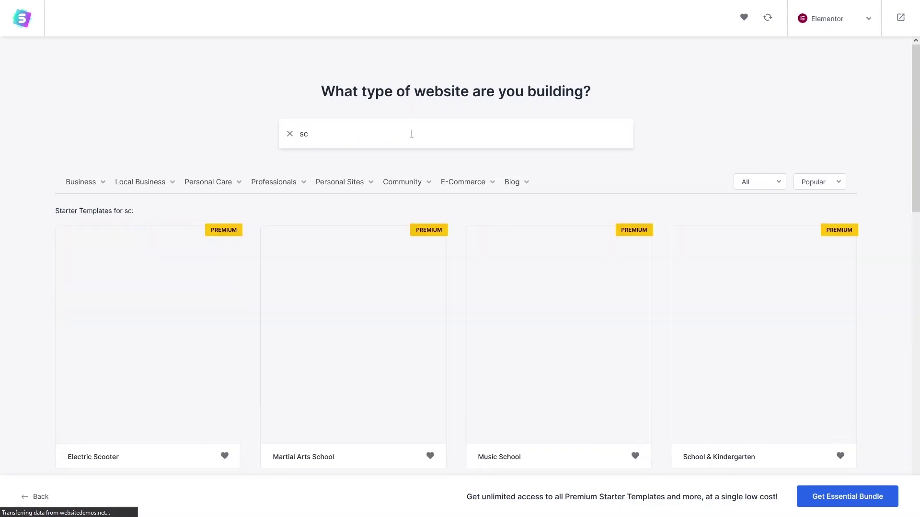
pyautogui.write('hool')
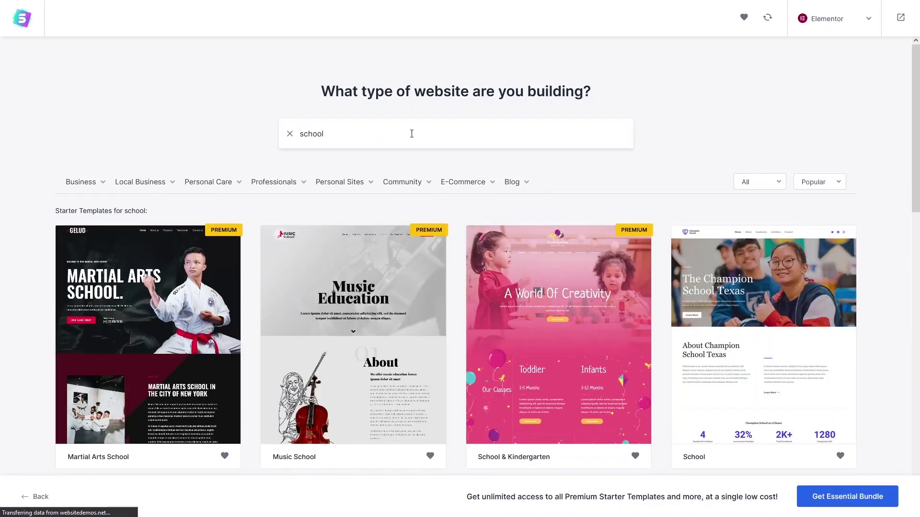
pyautogui.scroll(-1, 755, 279)
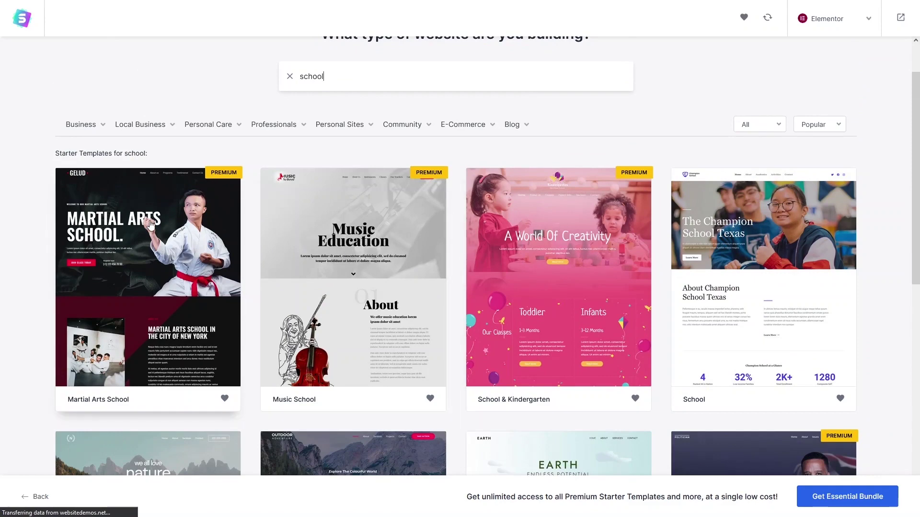
pyautogui.scroll(-2, 853, 203)
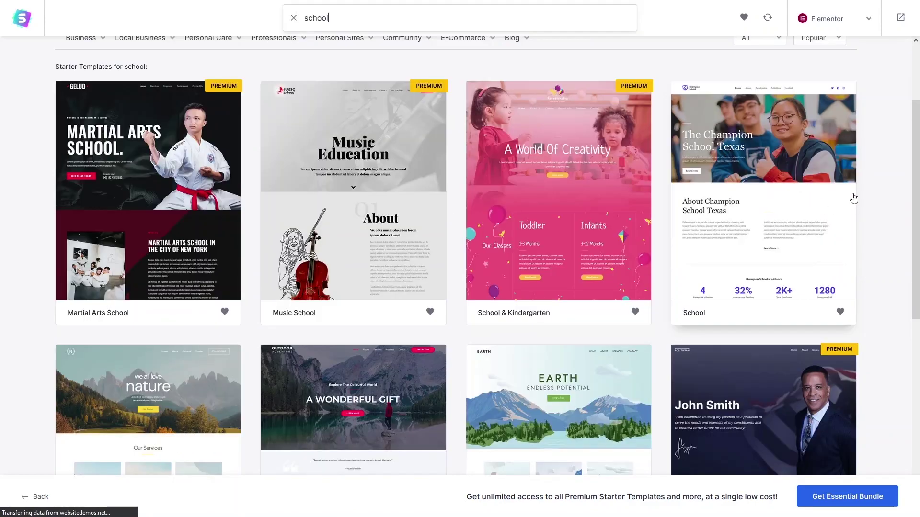
pyautogui.click(805, 175)
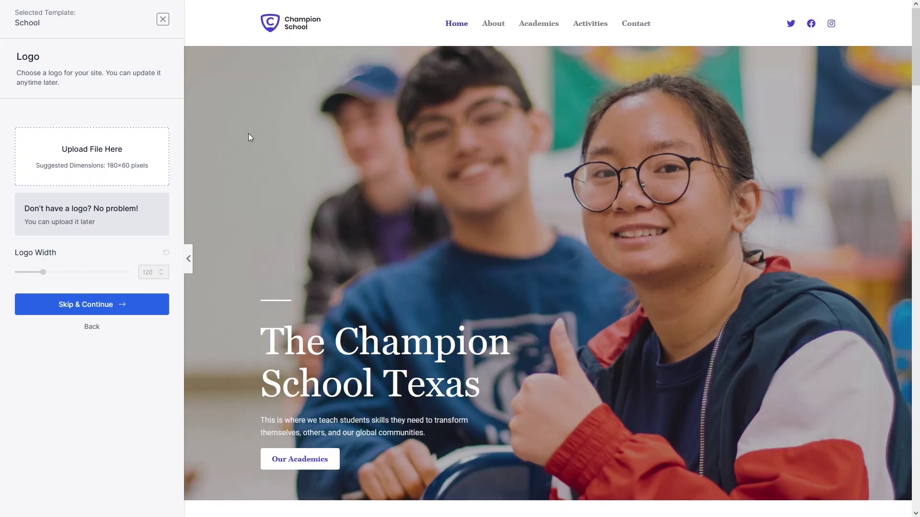
# Skip the logo upload on the School template's Logo step.
pyautogui.click(101, 310)
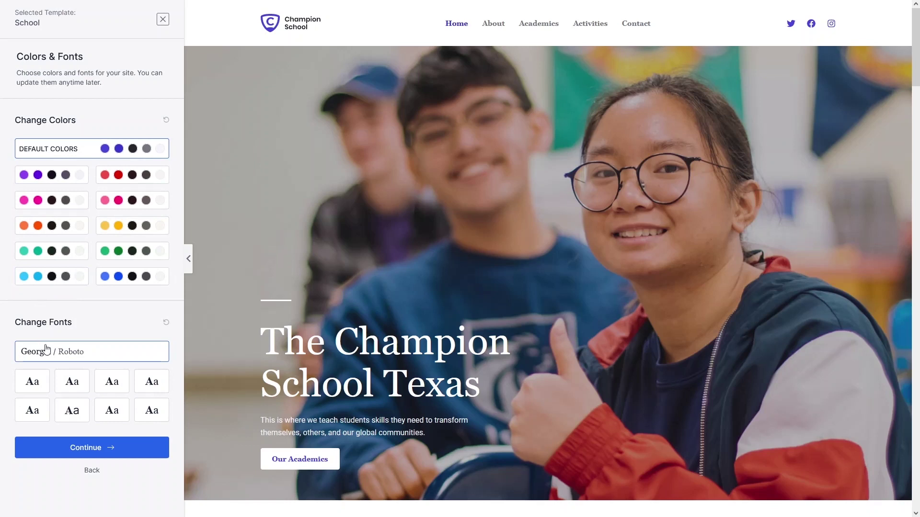
# Keep the default colours and fonts, build the School website, and view it.
pyautogui.click(125, 452)
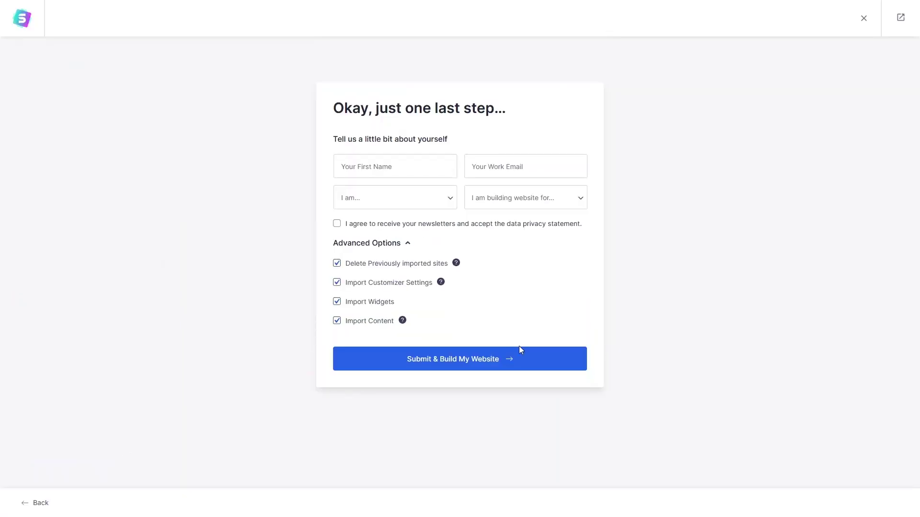
pyautogui.click(506, 362)
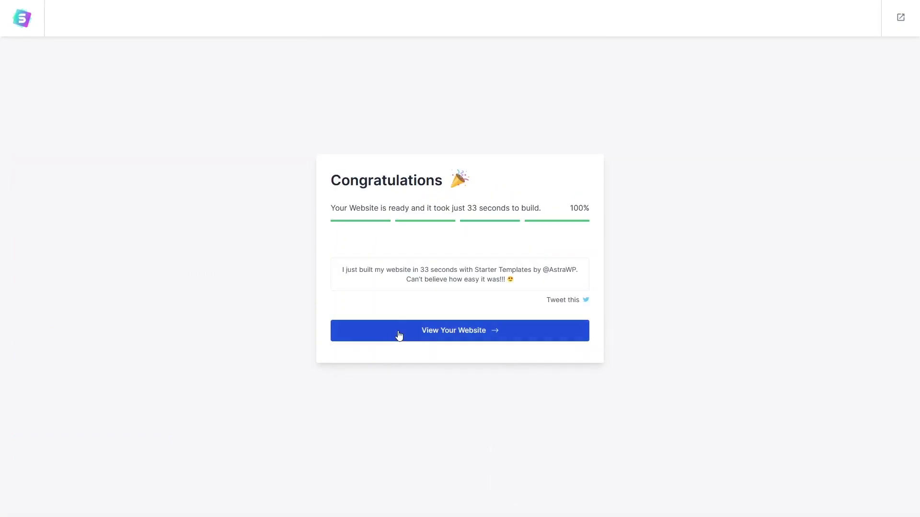
pyautogui.click(406, 334)
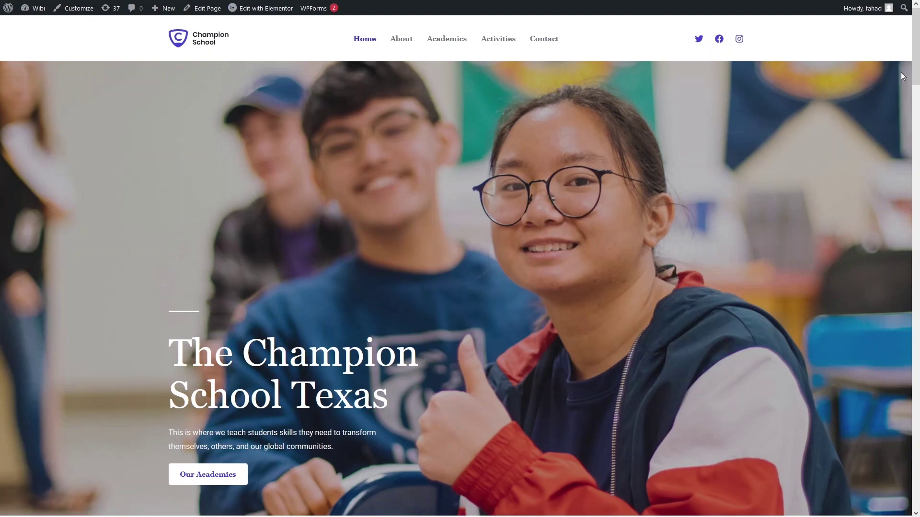
# Open the Champion School homepage in Elementor from the admin bar.
pyautogui.moveTo(917, 45); pyautogui.dragTo(916, 22)
pyautogui.moveTo(257, 14)
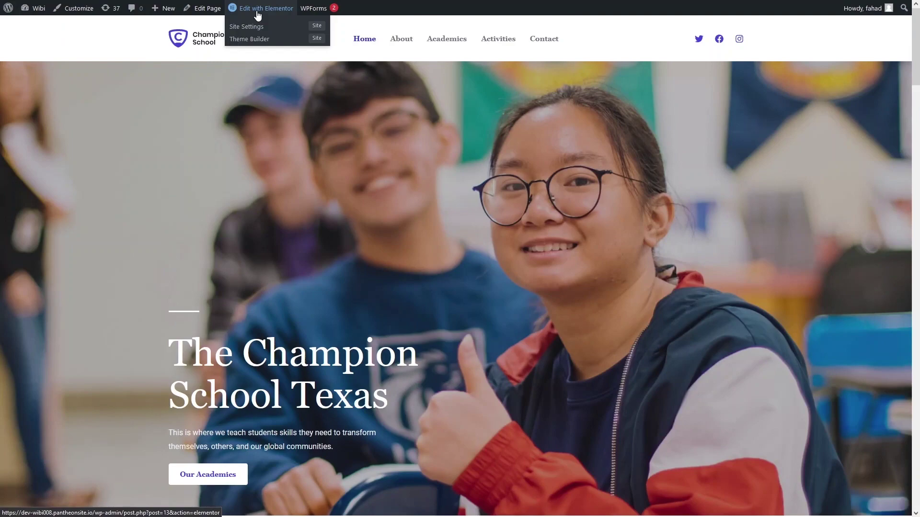
pyautogui.click(257, 15)
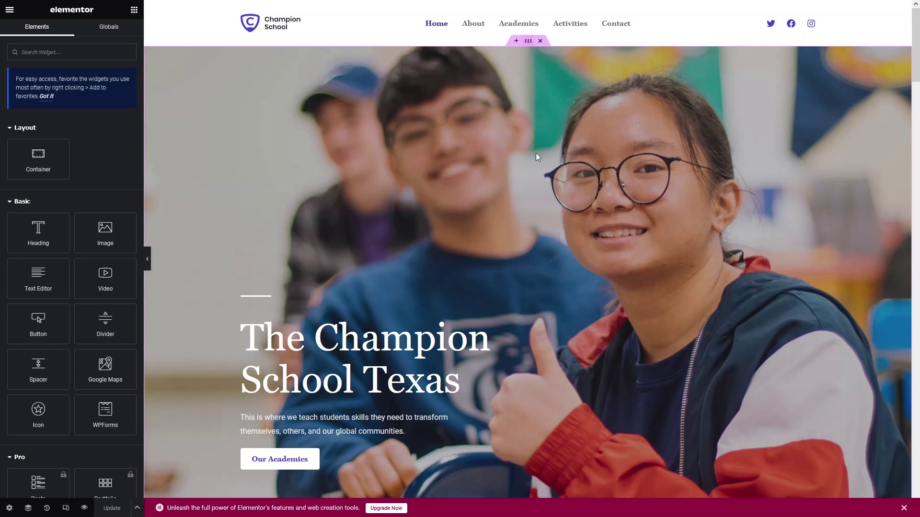
# Set the hero section background to the basketball photo school-template-activities-img-2.jpg.
pyautogui.click(529, 43)
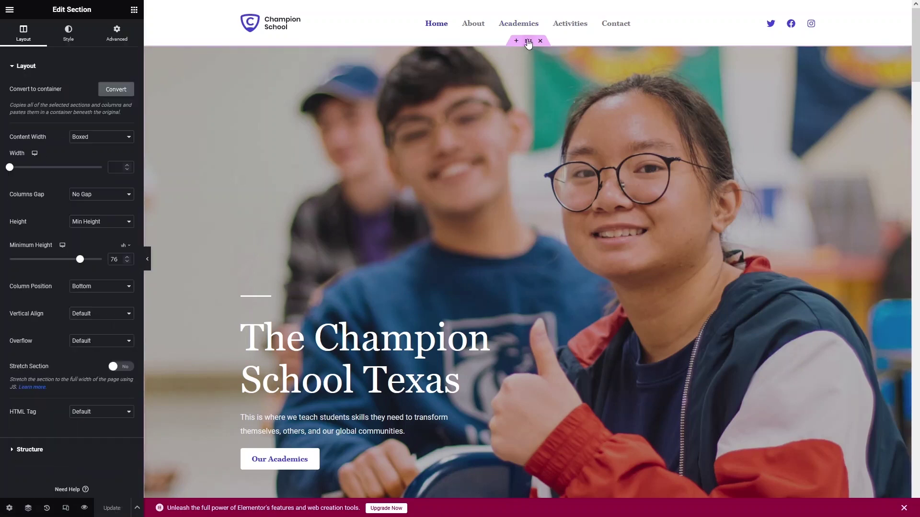
pyautogui.click(68, 34)
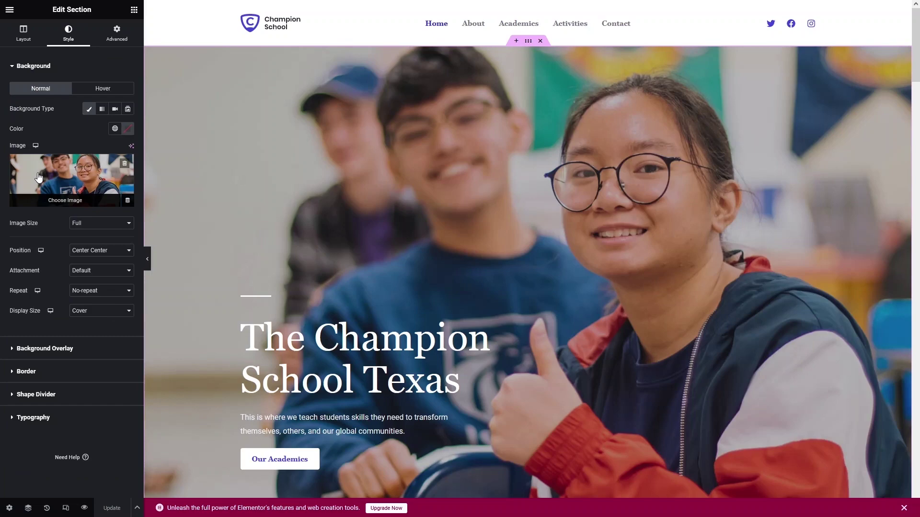
pyautogui.click(38, 177)
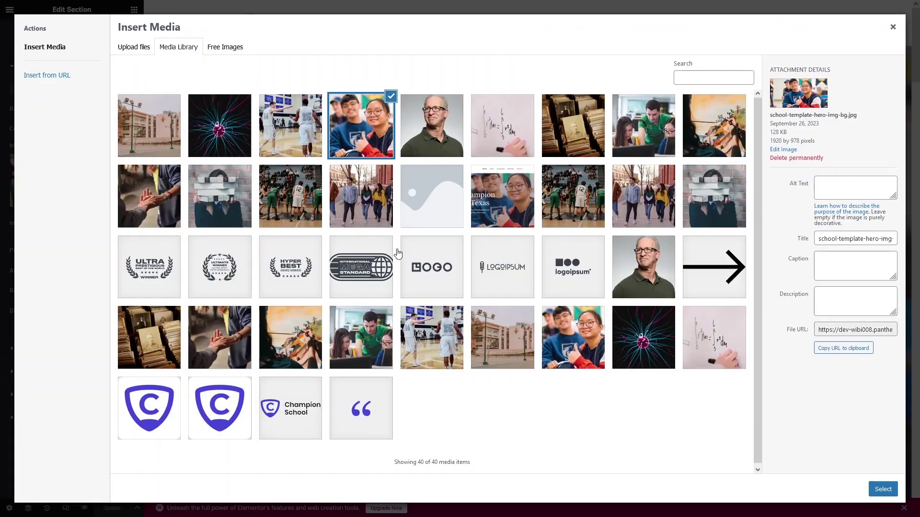
pyautogui.click(557, 204)
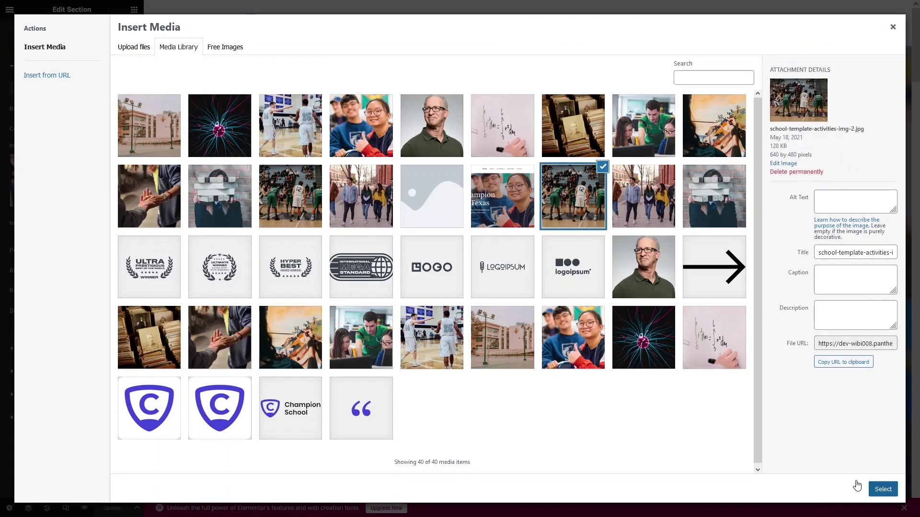
pyautogui.click(882, 489)
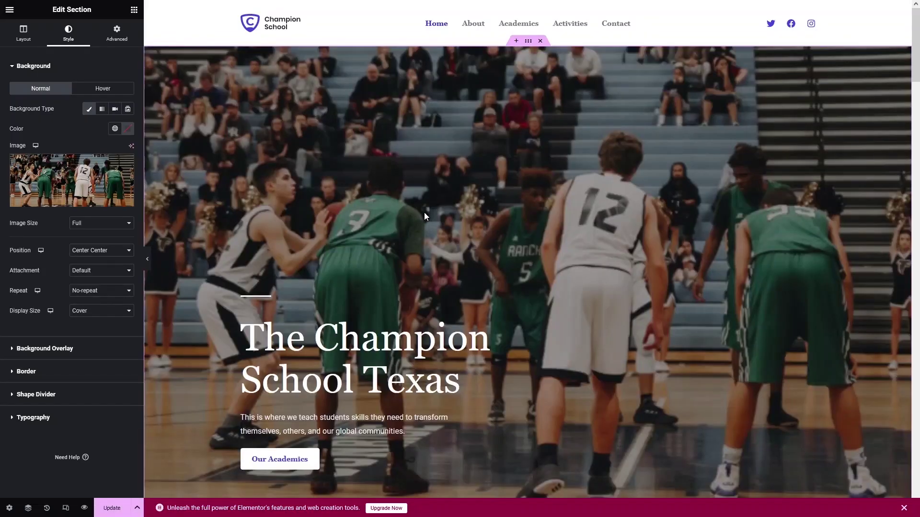
# Select the hero heading, Our Academics button, and Learning Begins With Us heading and paragraph.
pyautogui.click(384, 359)
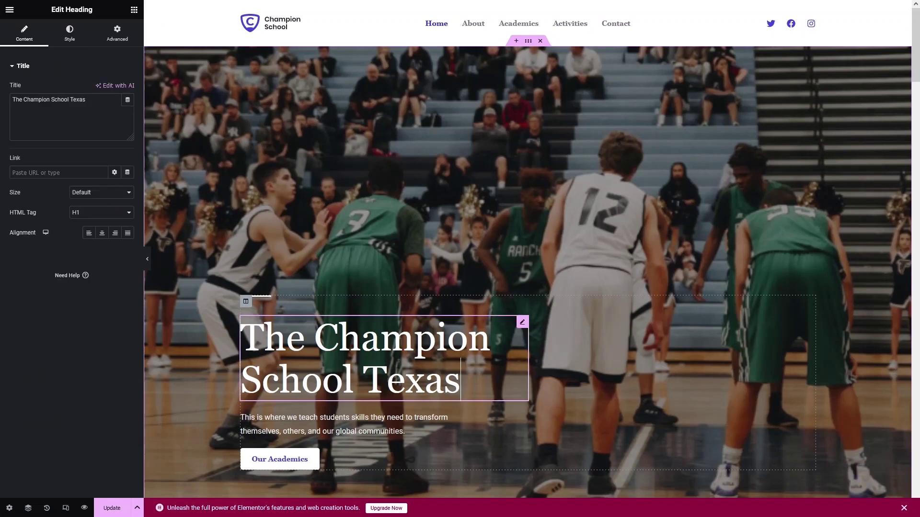
pyautogui.scroll(-5, 397, 364)
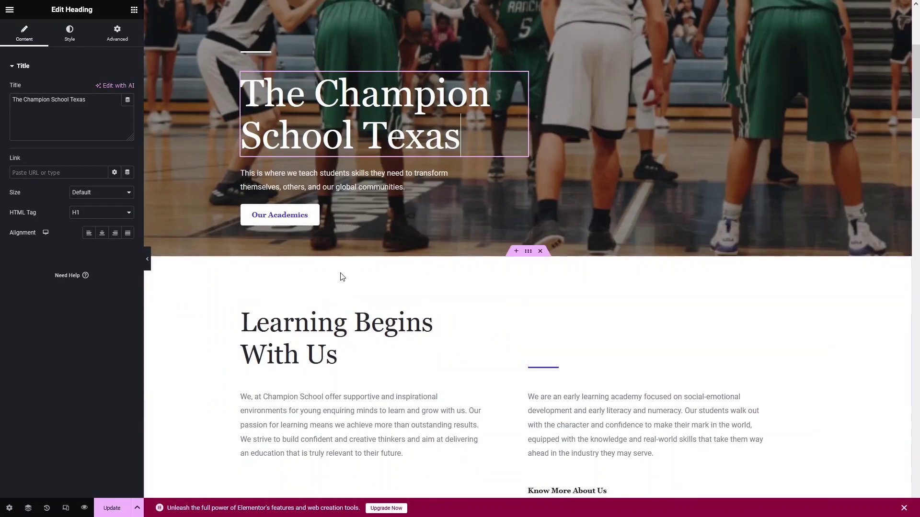
pyautogui.click(287, 219)
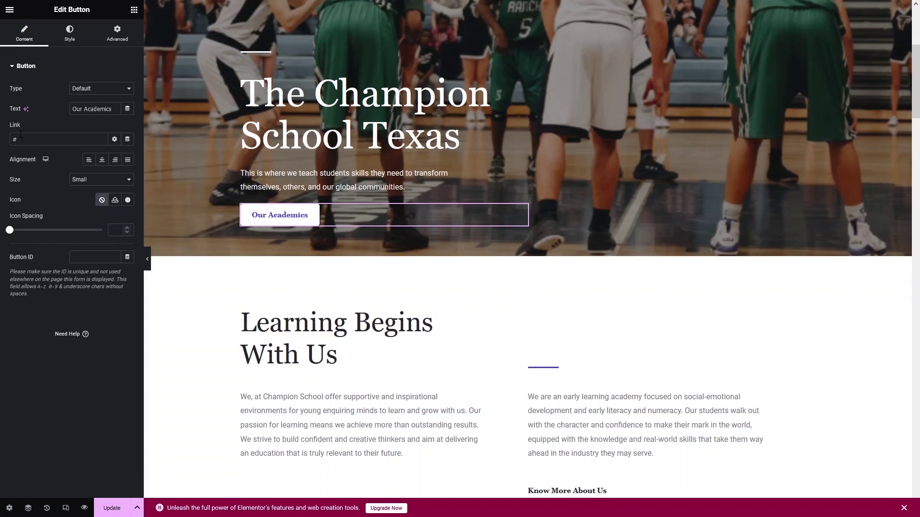
pyautogui.scroll(-3, 373, 210)
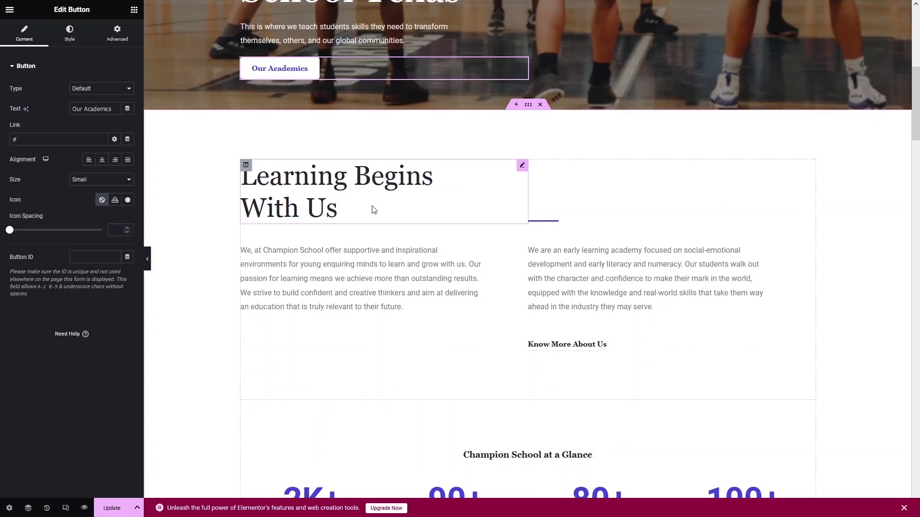
pyautogui.click(310, 177)
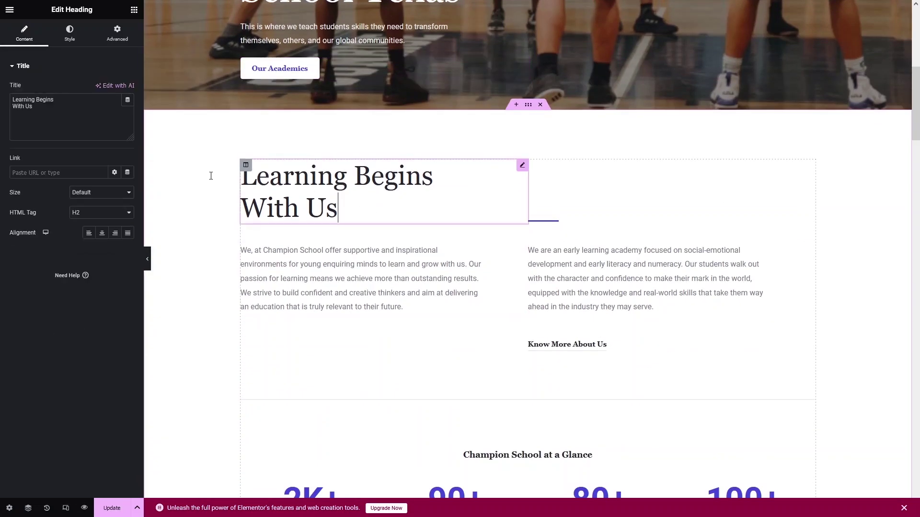
pyautogui.click(297, 279)
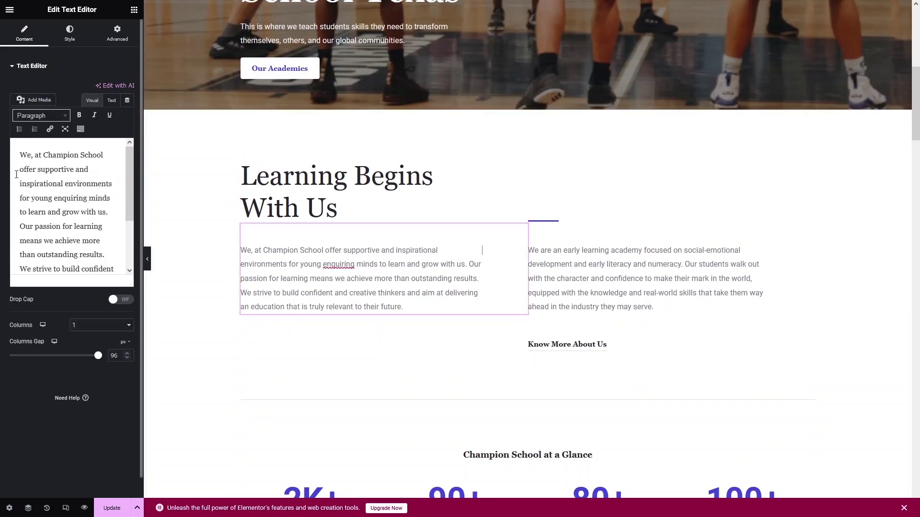
pyautogui.scroll(-6, 402, 263)
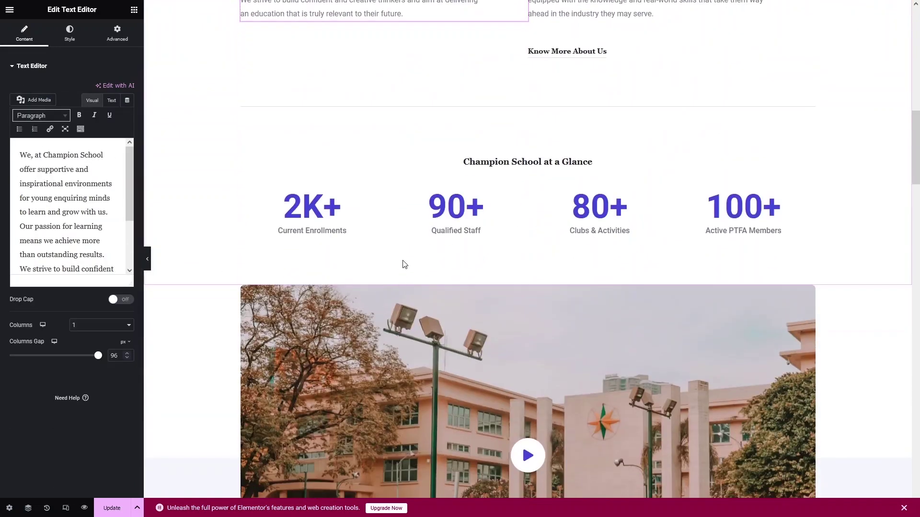
# Edit the 2K+ and 90+ counters, then select the mission quote text above the footer.
pyautogui.click(329, 219)
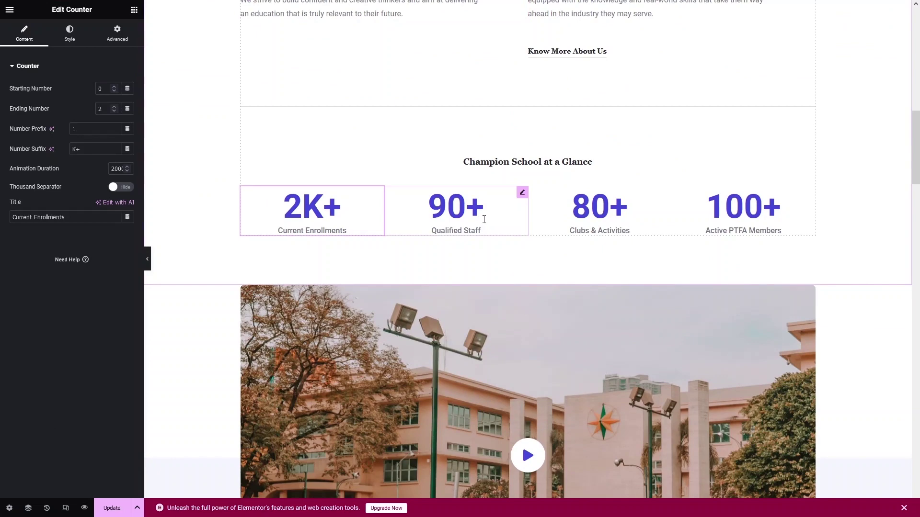
pyautogui.click(427, 208)
pyautogui.scroll(-4, 424, 202)
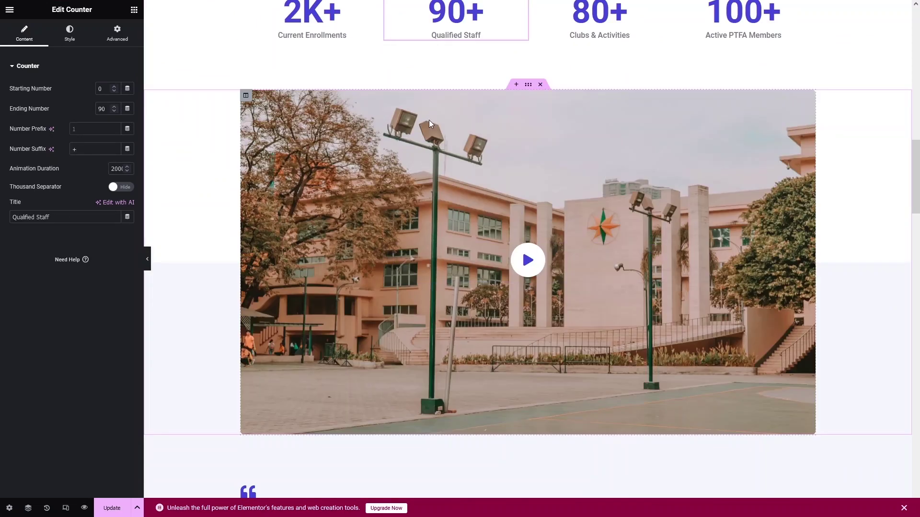
pyautogui.scroll(-7, 429, 120)
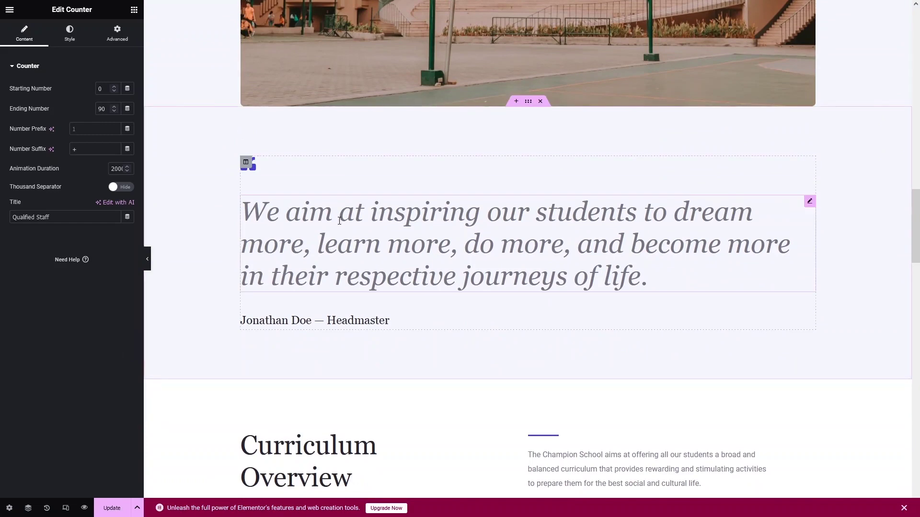
pyautogui.click(339, 220)
pyautogui.scroll(-6, 315, 340)
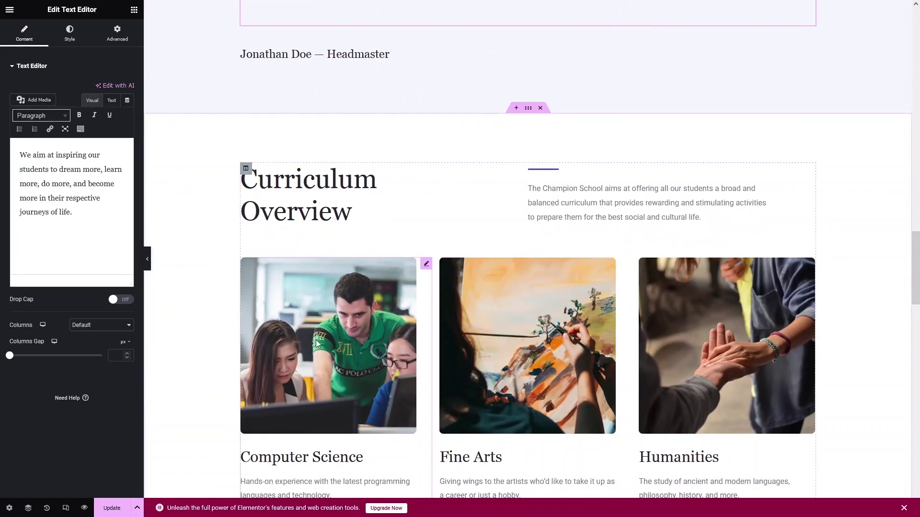
pyautogui.scroll(-5, 674, 336)
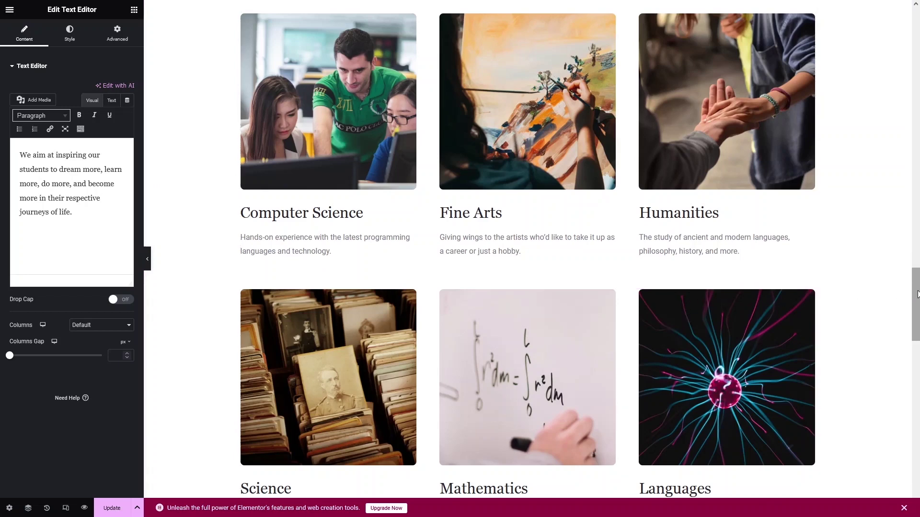
pyautogui.moveTo(917, 294); pyautogui.dragTo(917, 469)
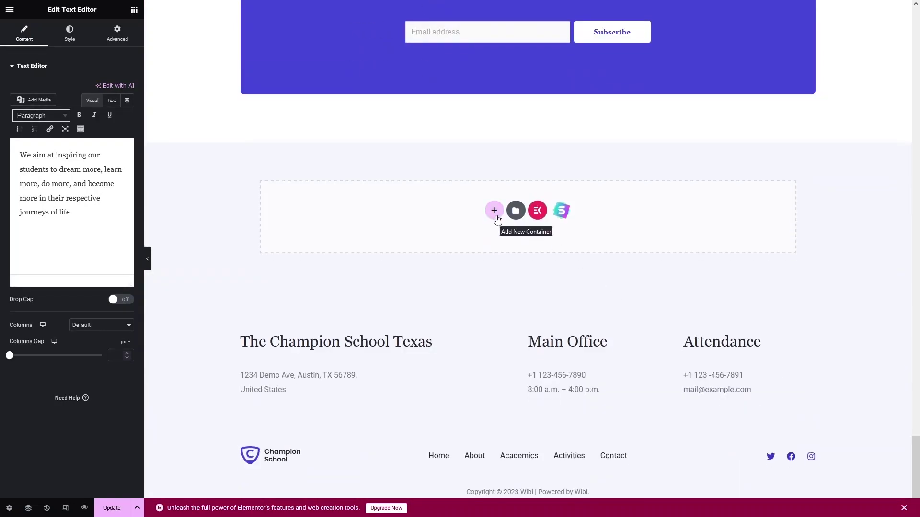
# Dismiss a new container above the footer, save the page, and open Elementor's main menu.
pyautogui.click(495, 211)
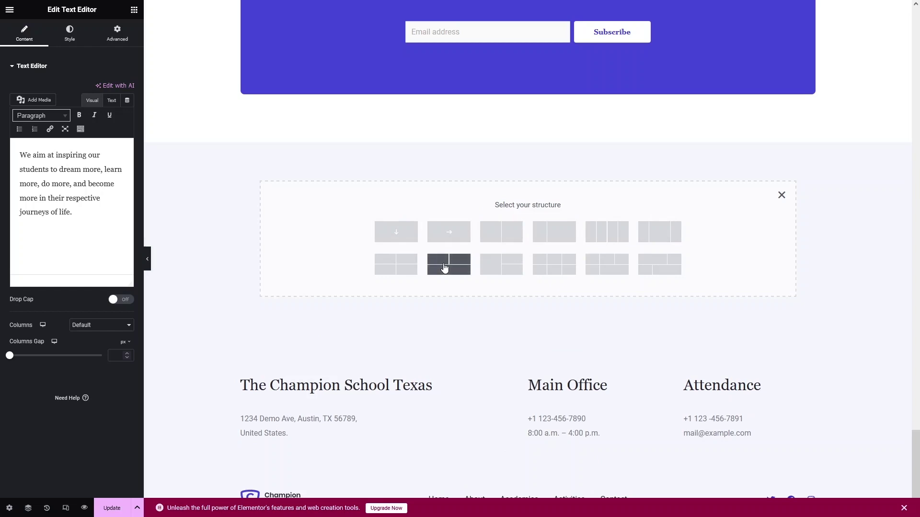
pyautogui.click(781, 195)
pyautogui.click(113, 509)
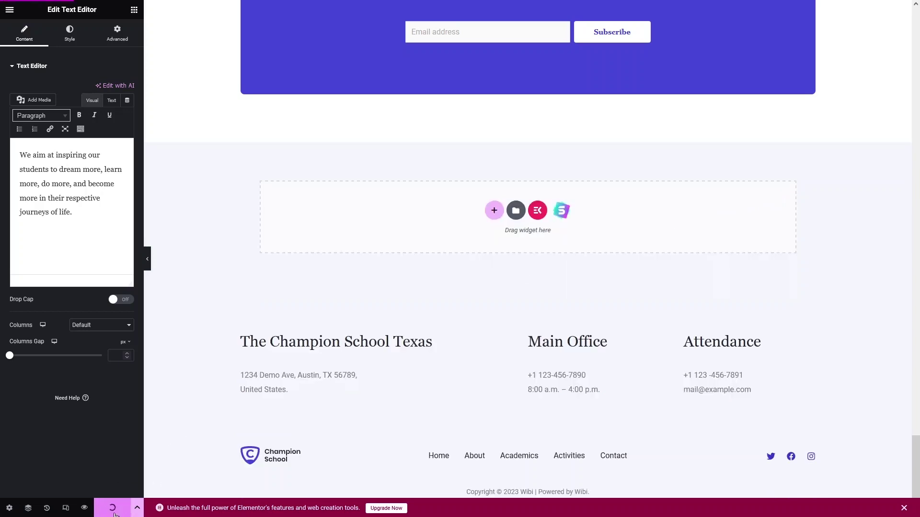
pyautogui.click(9, 10)
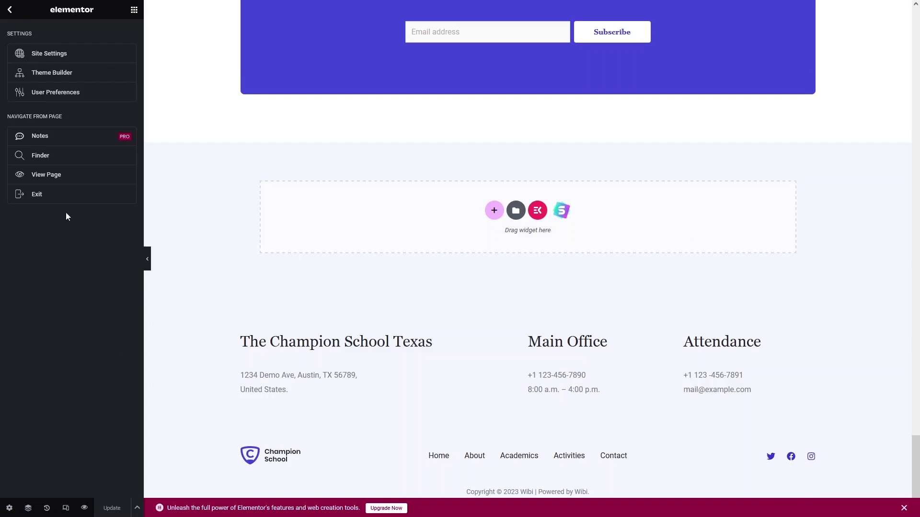
# Exit Elementor and search Add Plugins for 'School'.
pyautogui.click(52, 202)
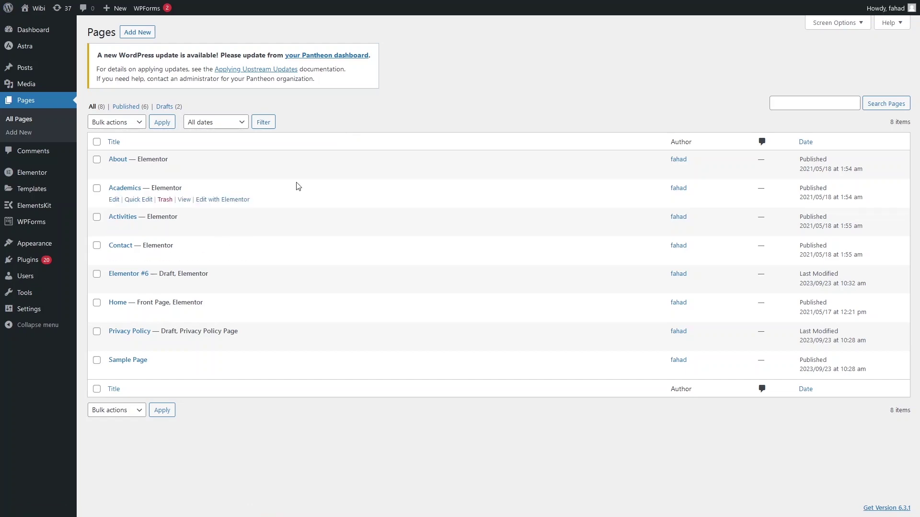
pyautogui.moveTo(46, 263)
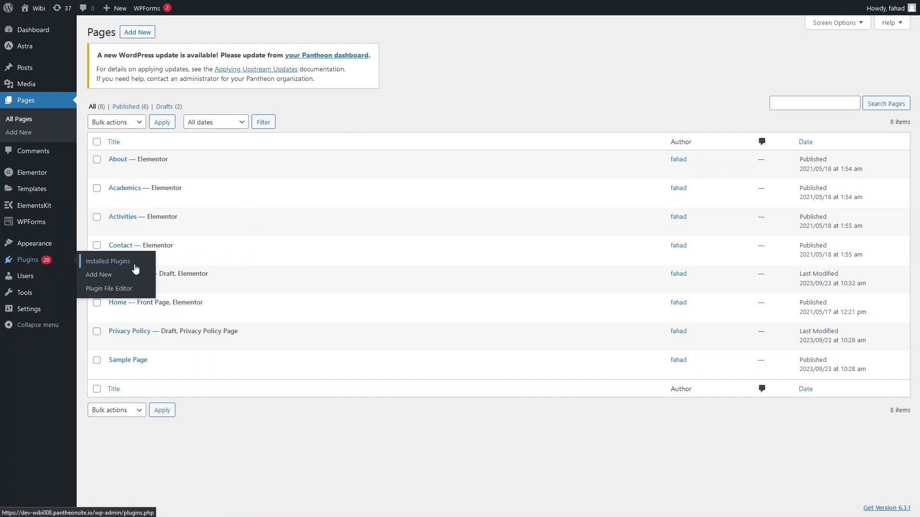
pyautogui.click(114, 276)
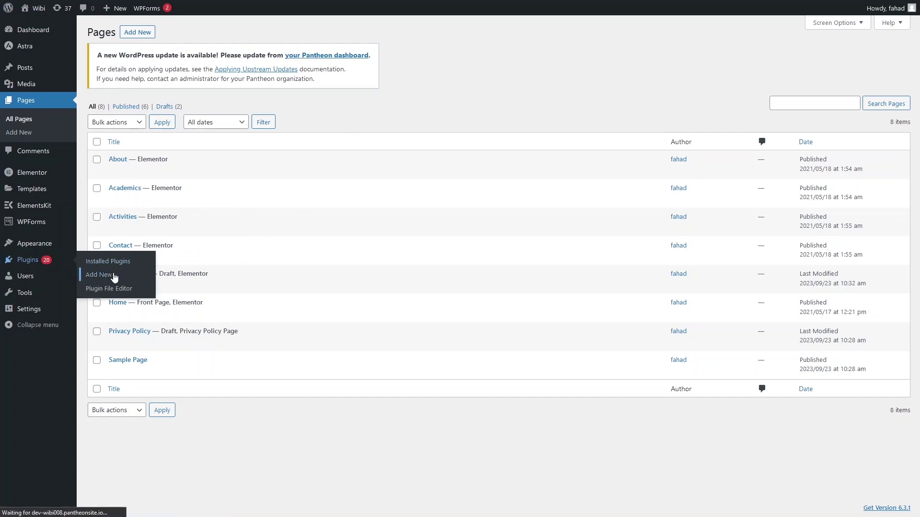
pyautogui.write('School')
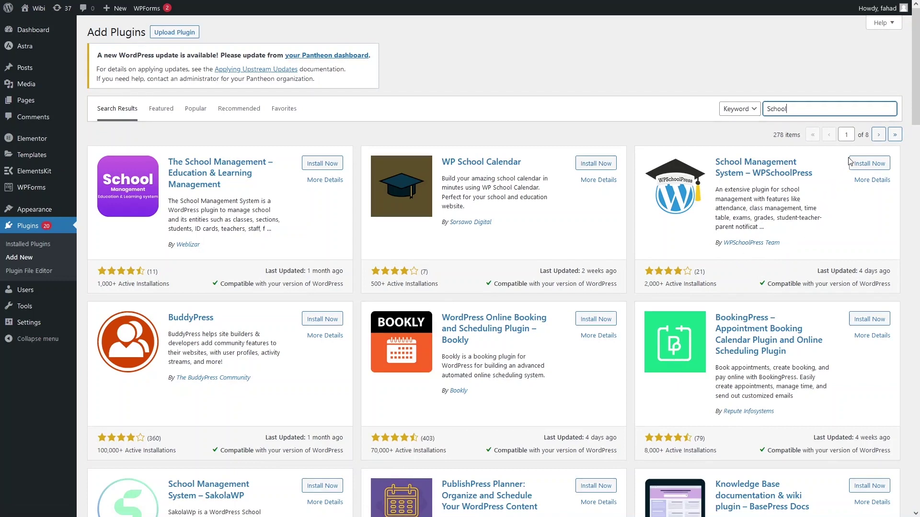
# Install and activate WPSchoolPress, adding its Students, Teachers, Classes and Attendance menu.
pyautogui.click(858, 168)
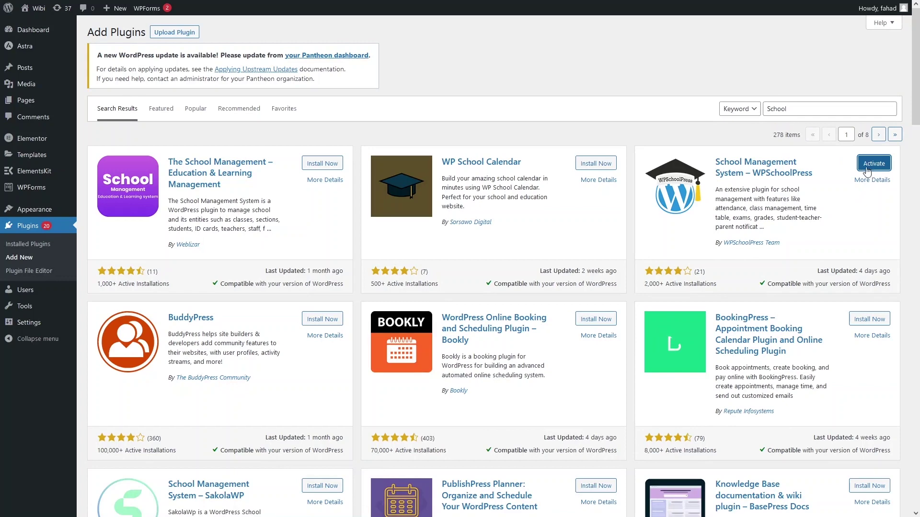
pyautogui.click(867, 165)
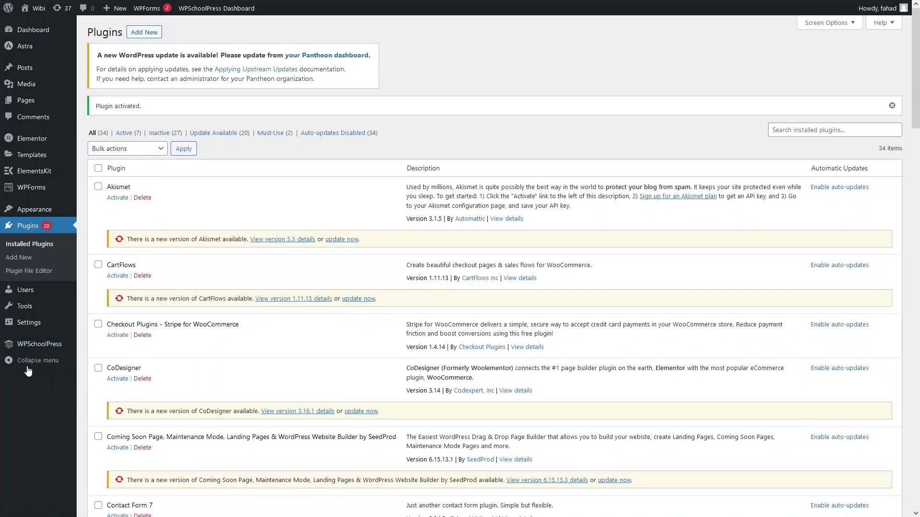
pyautogui.moveTo(25, 355)
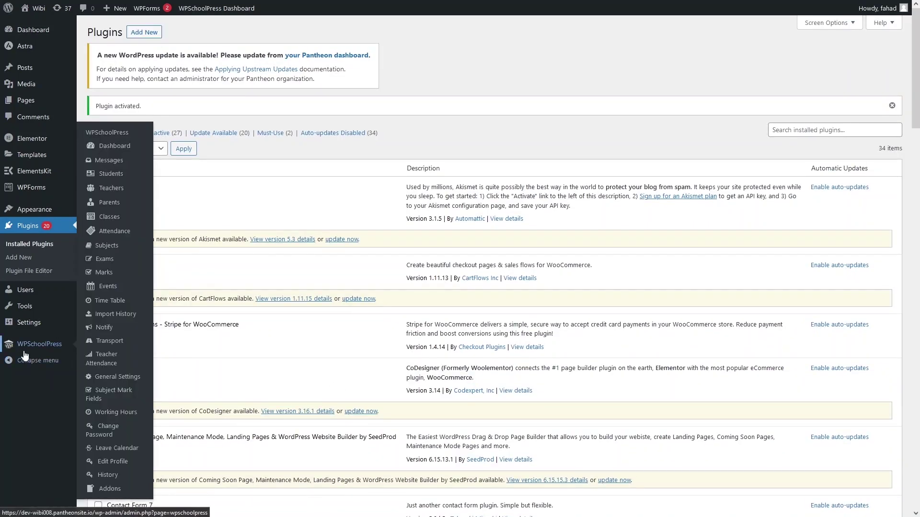
# Go to the WPSchoolPress dashboard, with all counters at 0, and on to its Teachers page.
pyautogui.click(114, 146)
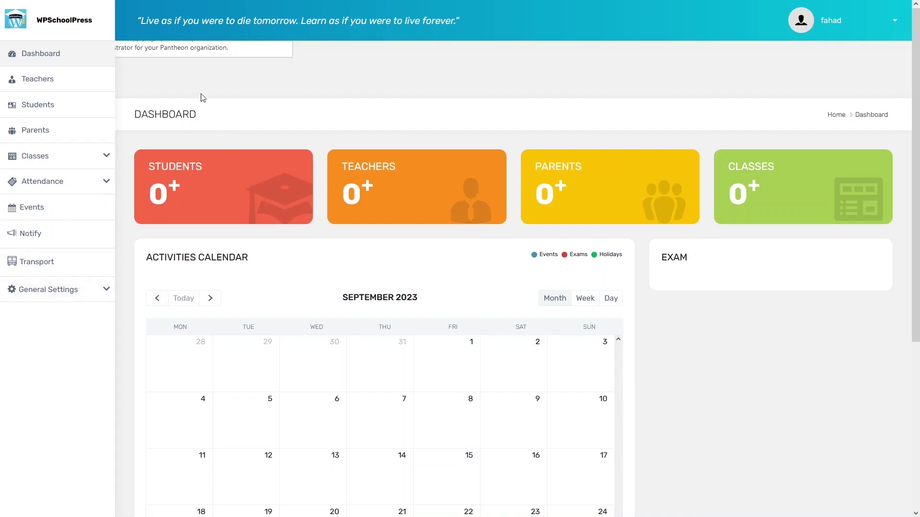
pyautogui.click(62, 85)
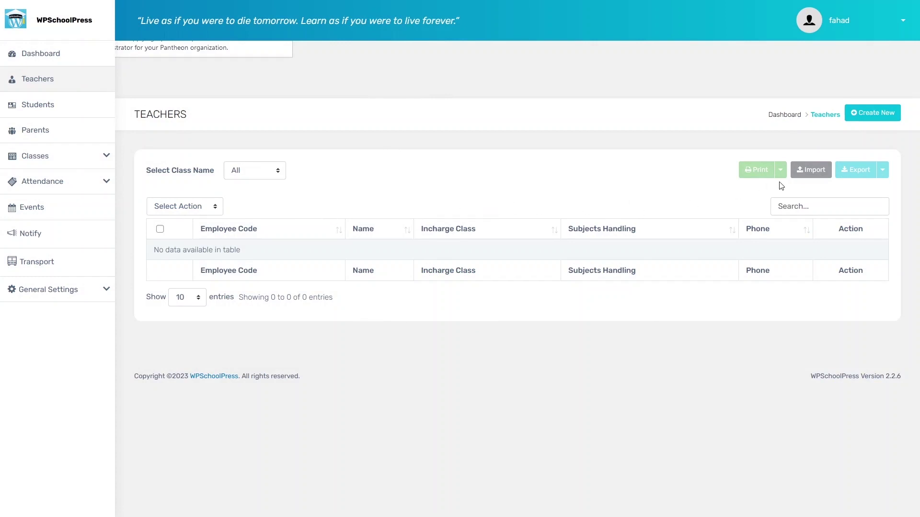
# Scroll through the Create New teacher form, then go to the Students page with 0 entries.
pyautogui.click(872, 115)
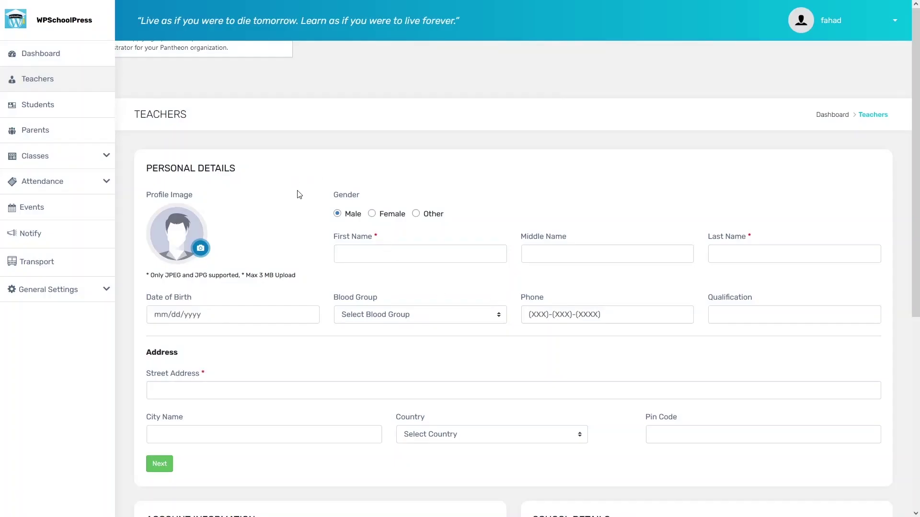
pyautogui.scroll(-1, 234, 186)
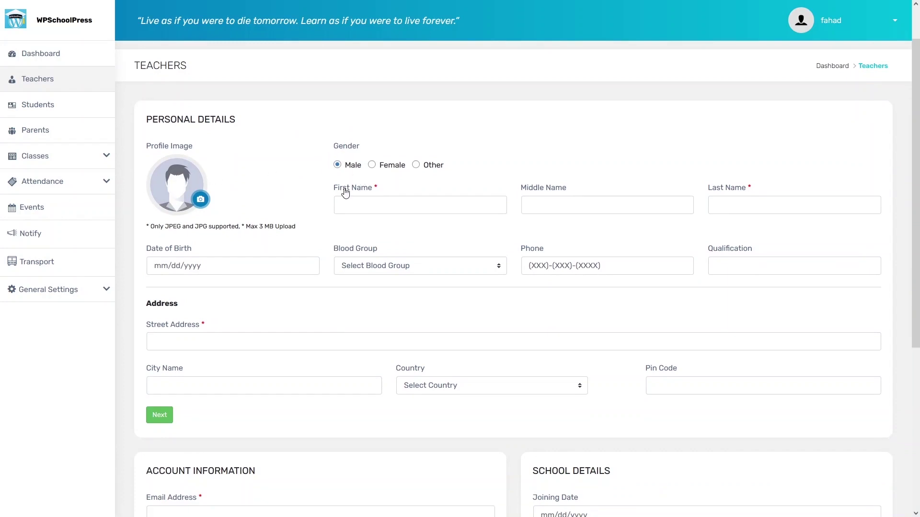
pyautogui.scroll(-1, 423, 263)
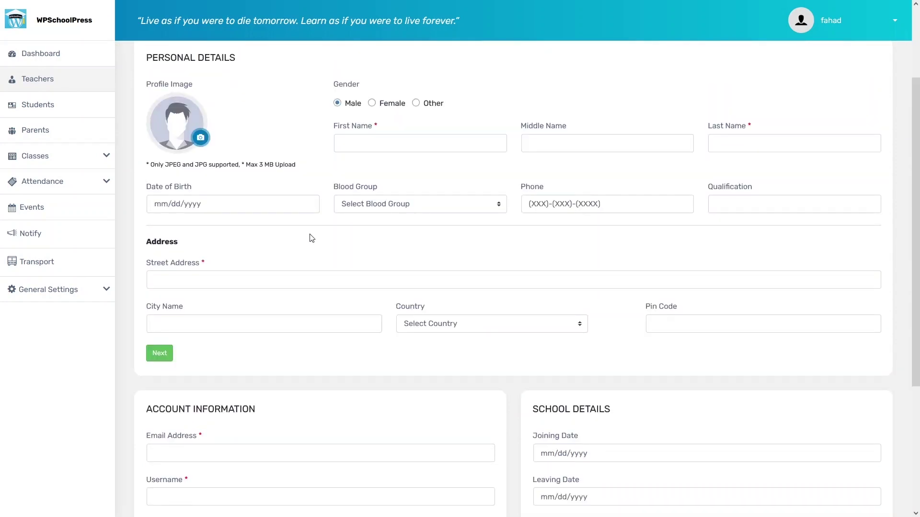
pyautogui.scroll(-3, 312, 238)
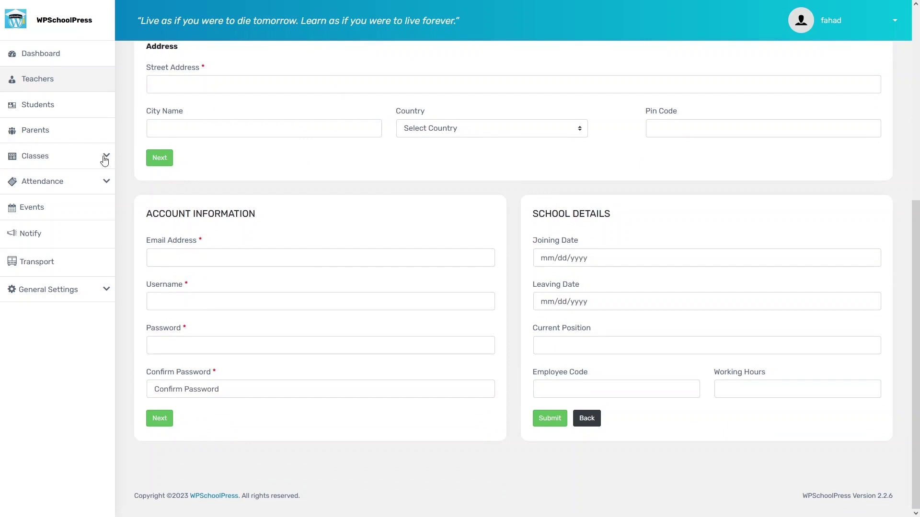
pyautogui.click(54, 108)
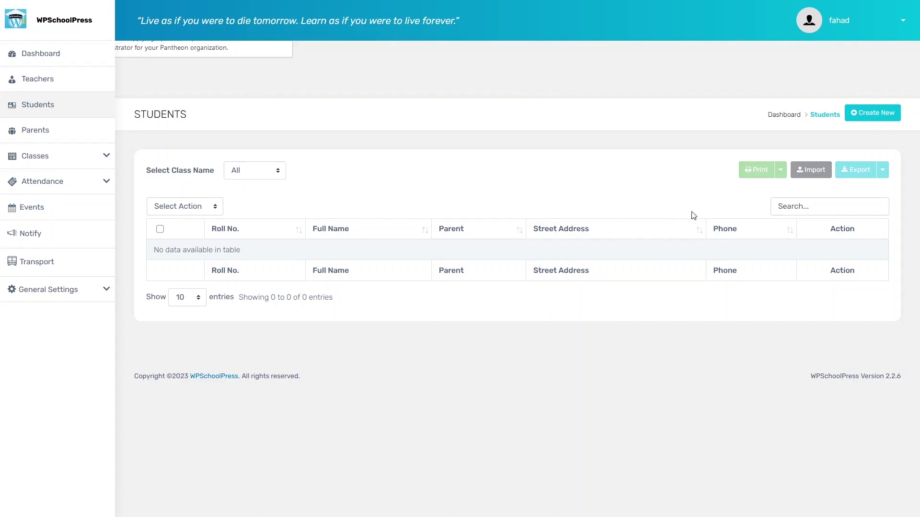
# Open the Create New student form and scroll down through its parent, account and school sections.
pyautogui.click(872, 114)
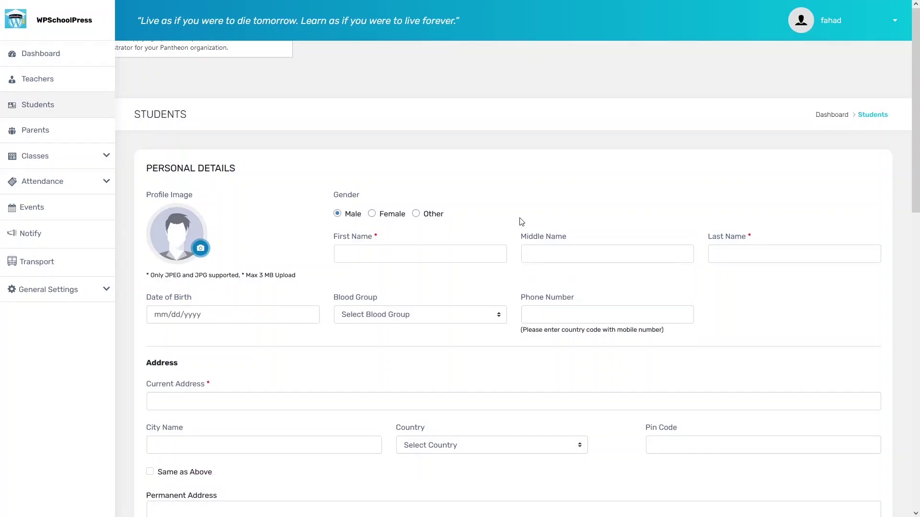
pyautogui.scroll(-10, 521, 221)
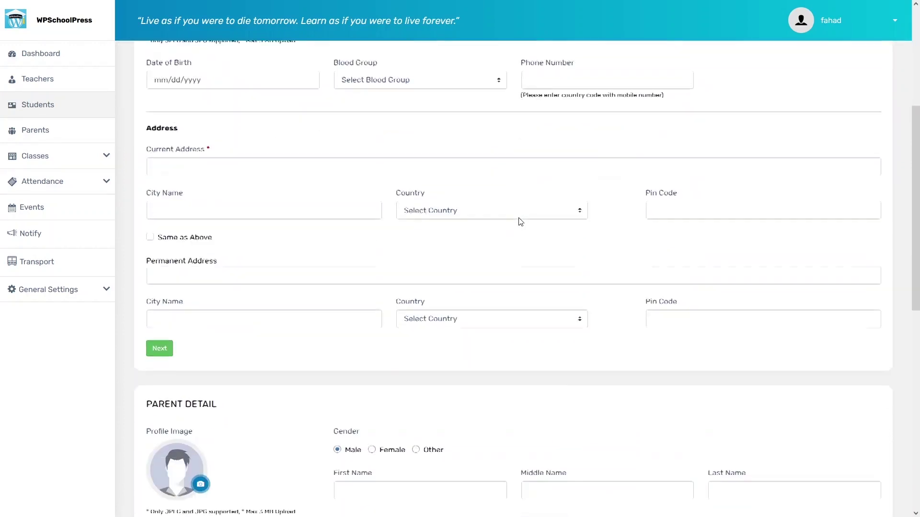
pyautogui.scroll(-3, 521, 222)
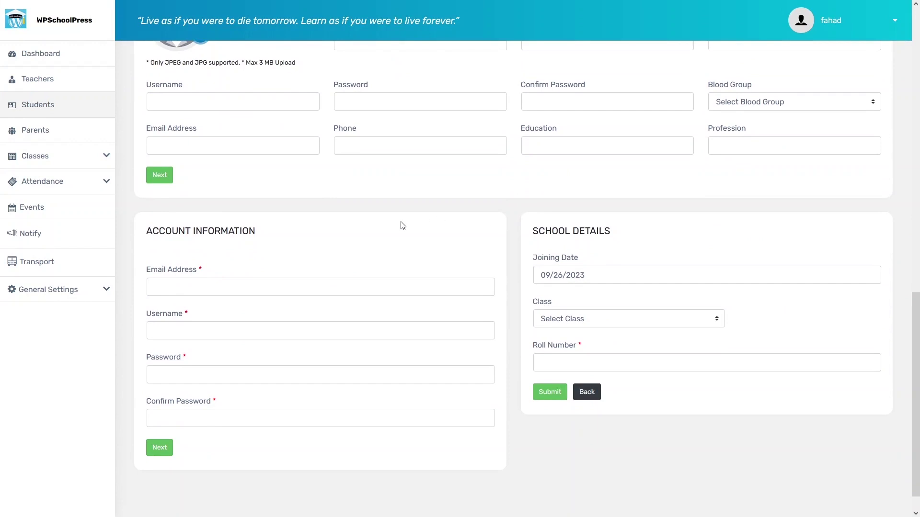
# Expand the Classes and Attendance sections of the WPSchoolPress sidebar.
pyautogui.click(108, 155)
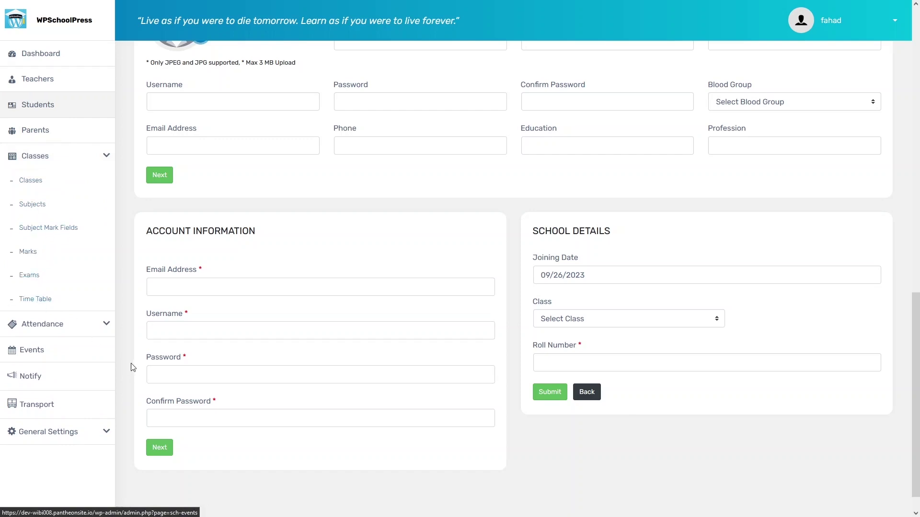
pyautogui.click(111, 336)
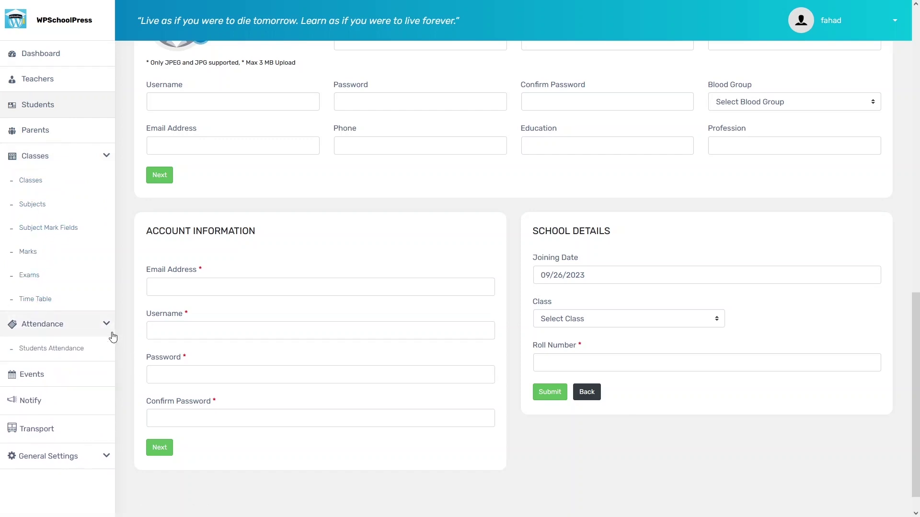
pyautogui.scroll(-1, 135, 345)
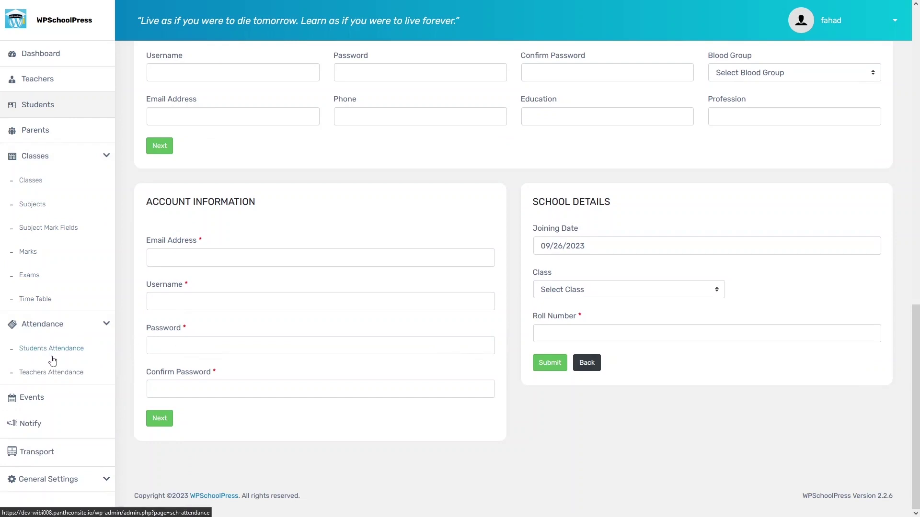